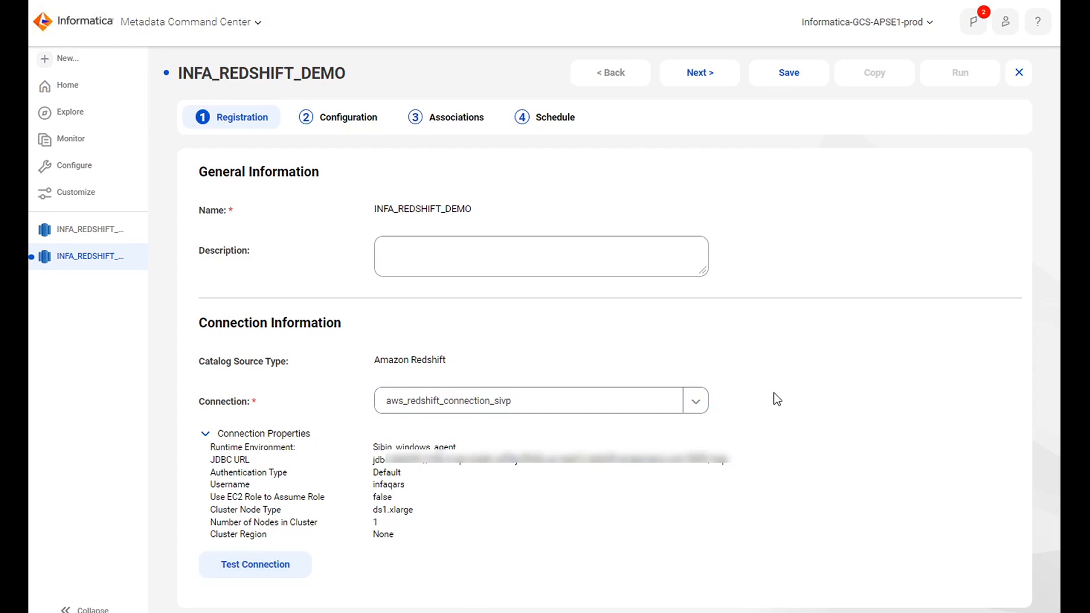
- Advance to the configuration stage and review the metadata extraction filters and the choices for processing programmable objects
left_click(701, 81)
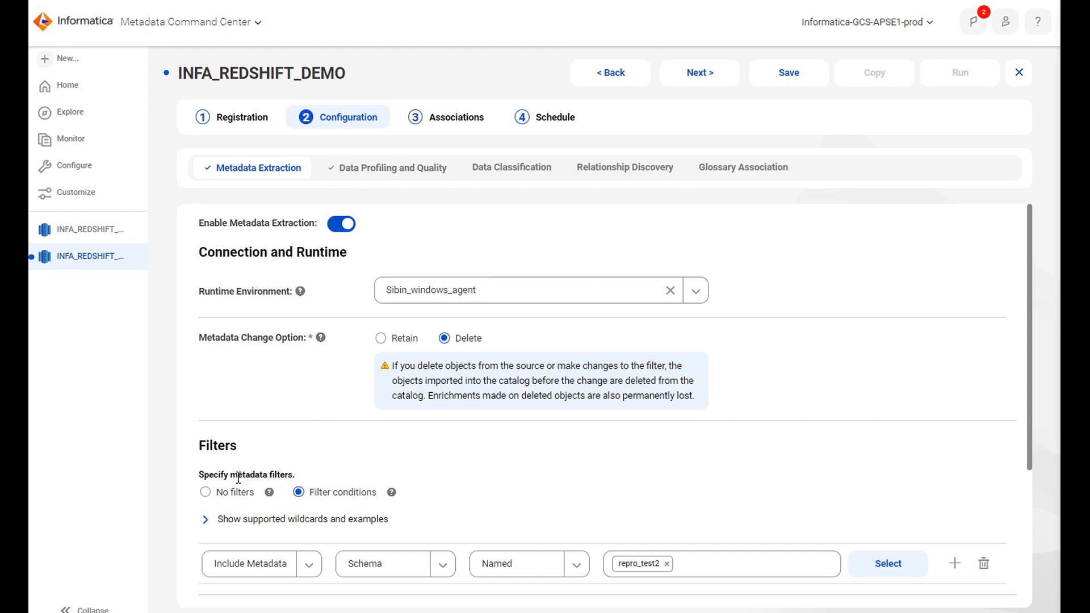
scroll(238, 478, "down", 1)
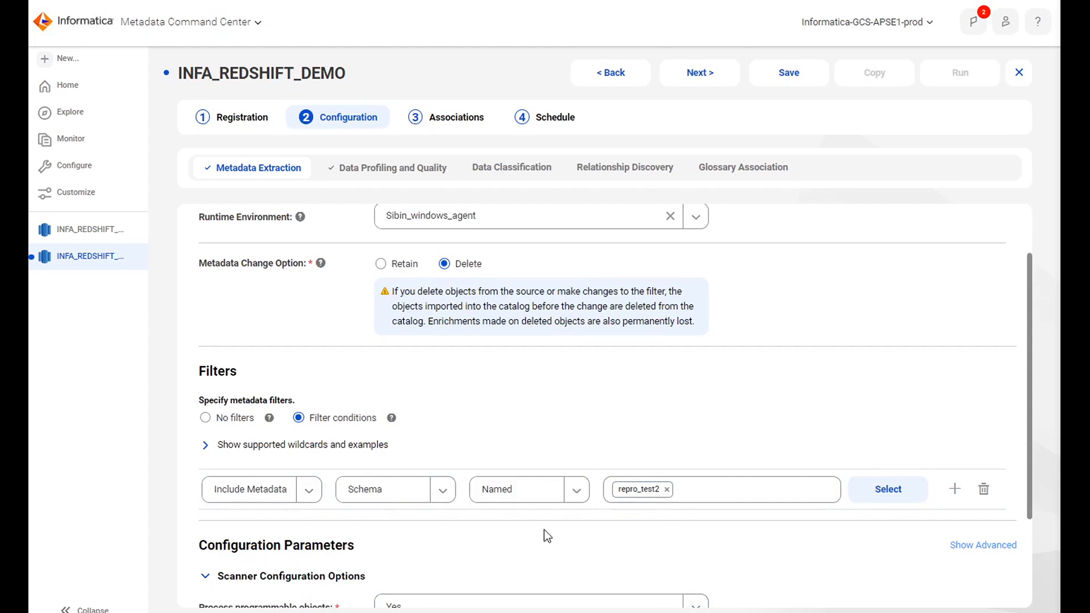
scroll(538, 517, "down", 2)
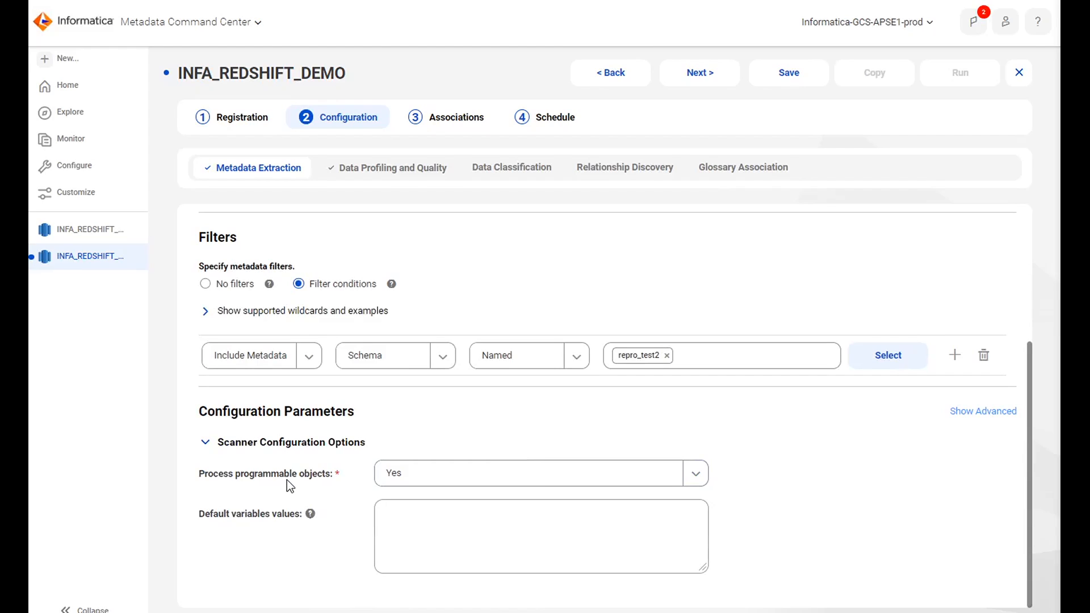
left_click(442, 476)
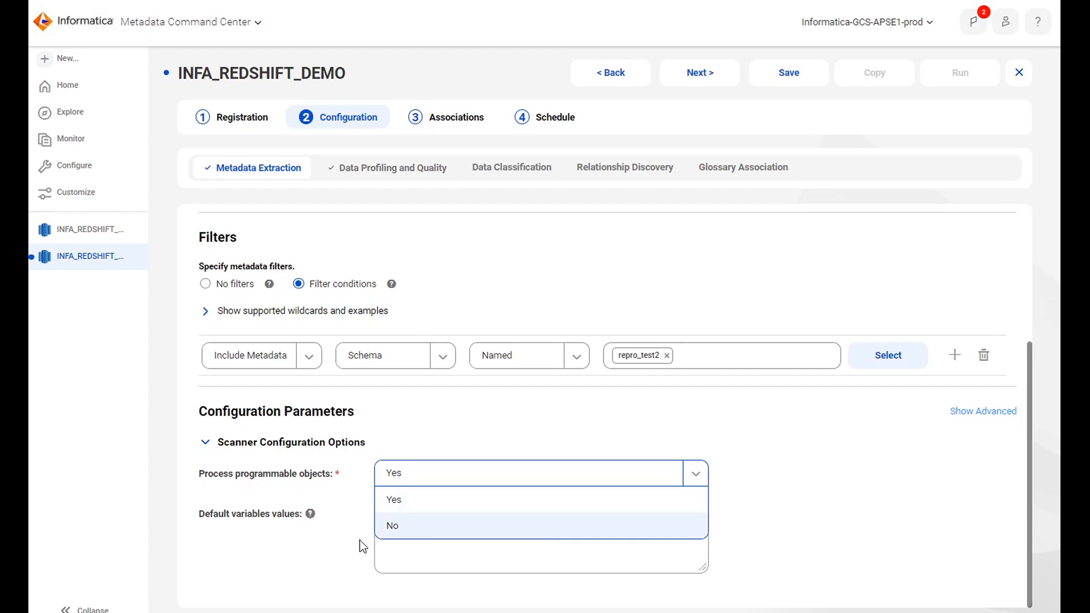
left_click(461, 547)
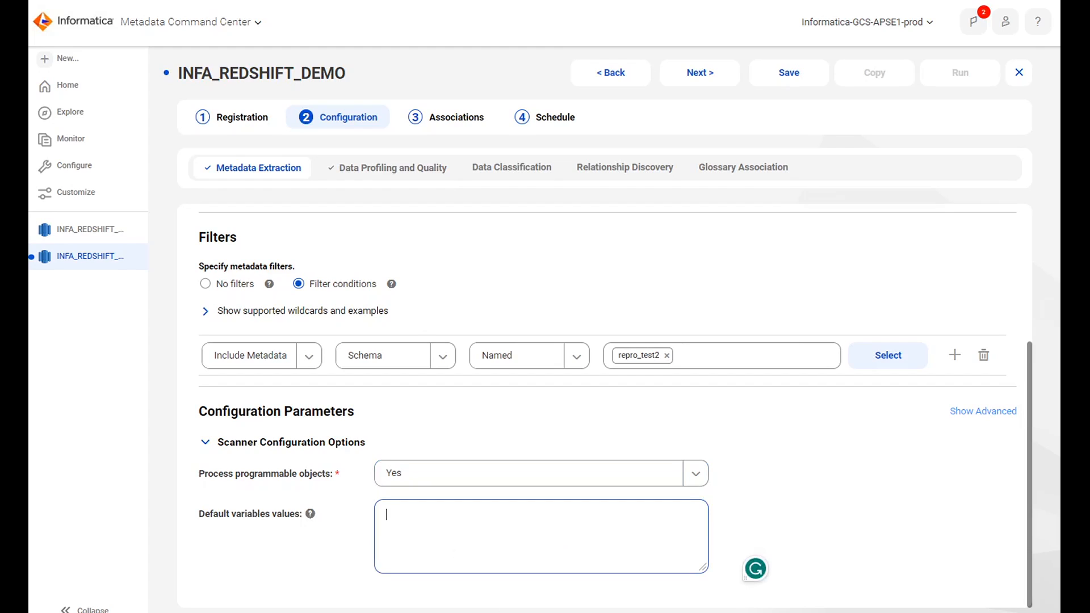
- Show the advanced configuration parameters and examine the MetaTables Include Filter and expert parameter settings
left_click(977, 412)
scroll(979, 420, "down", 3)
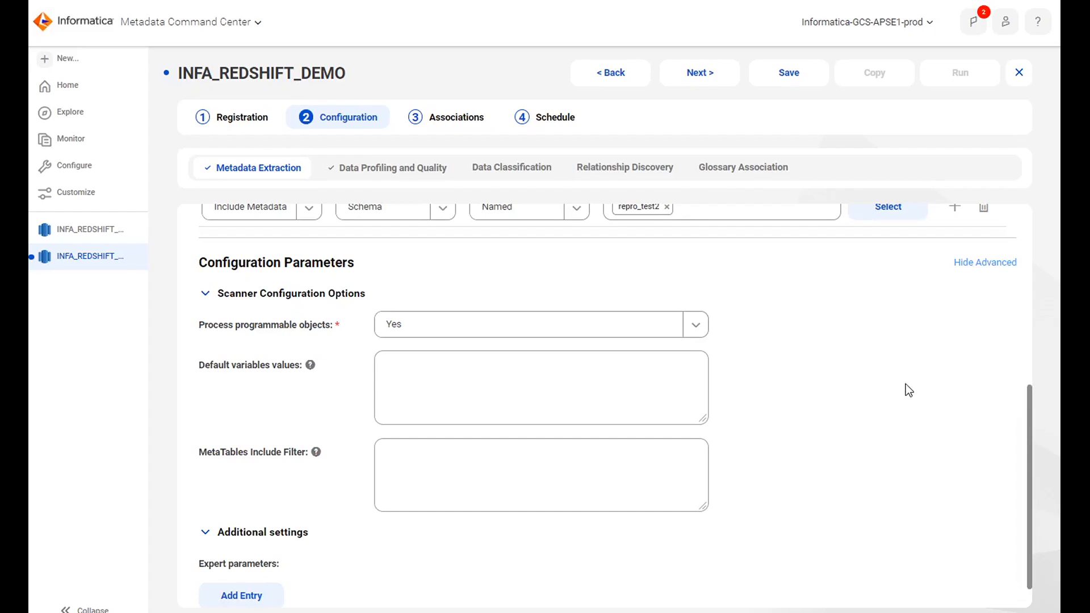
left_click(441, 470)
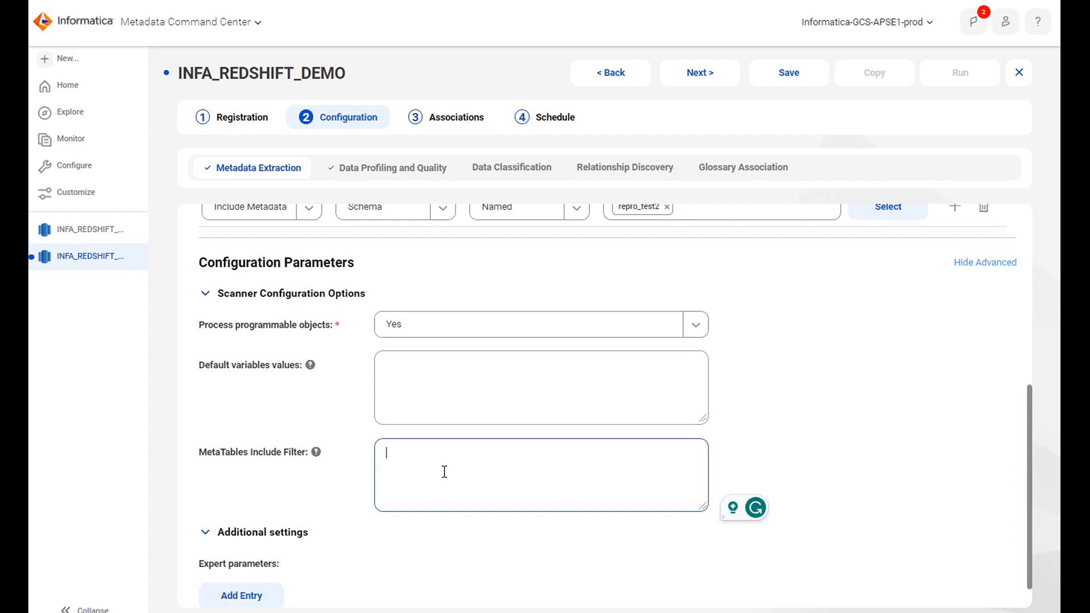
scroll(416, 502, "down", 1)
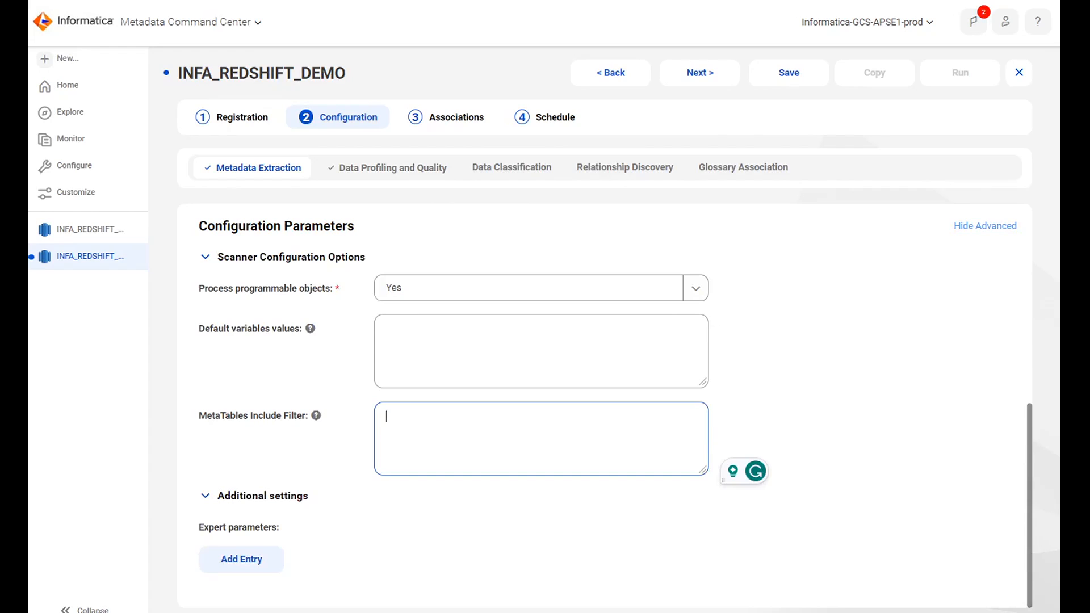
left_click(594, 585)
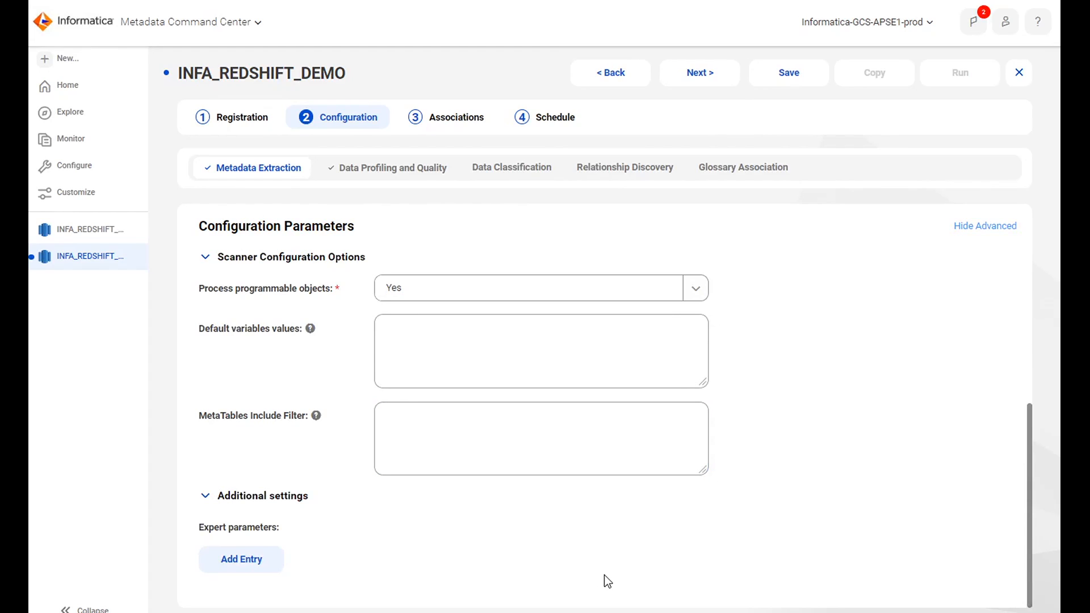
scroll(714, 539, "up", 3)
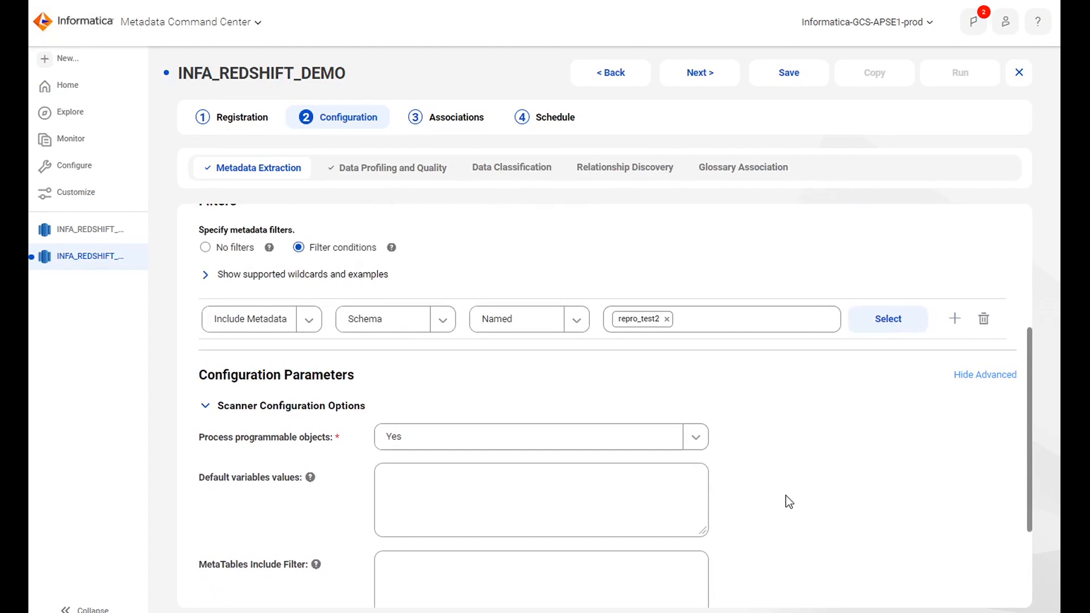
- Expand the data profiling settings, enable additional filters on top of the metadata filters, and check the include/exclude choices
left_click(389, 170)
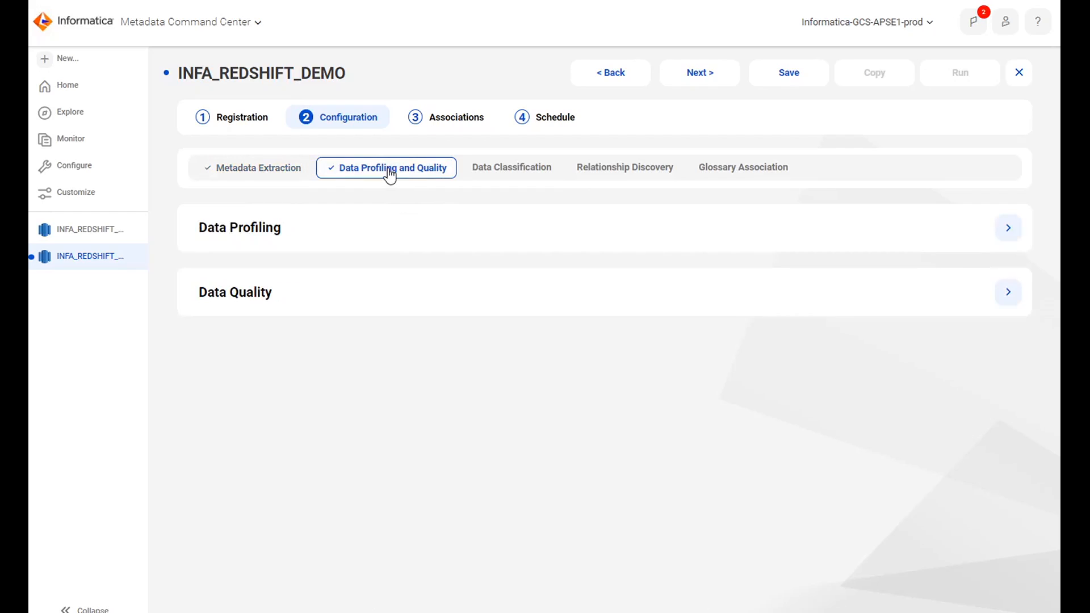
left_click(1009, 229)
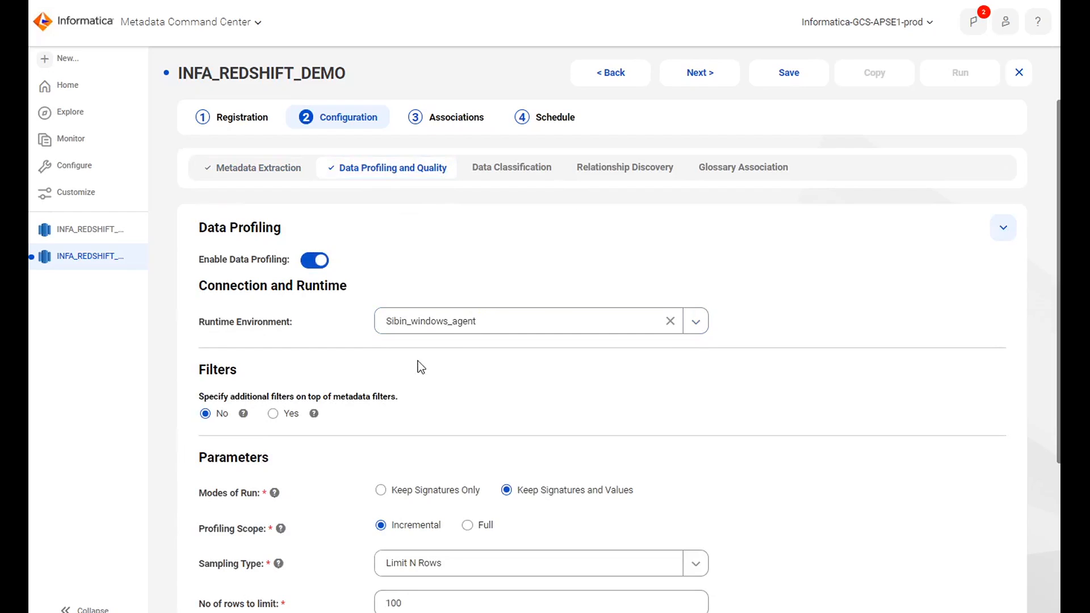
scroll(281, 421, "down", 1)
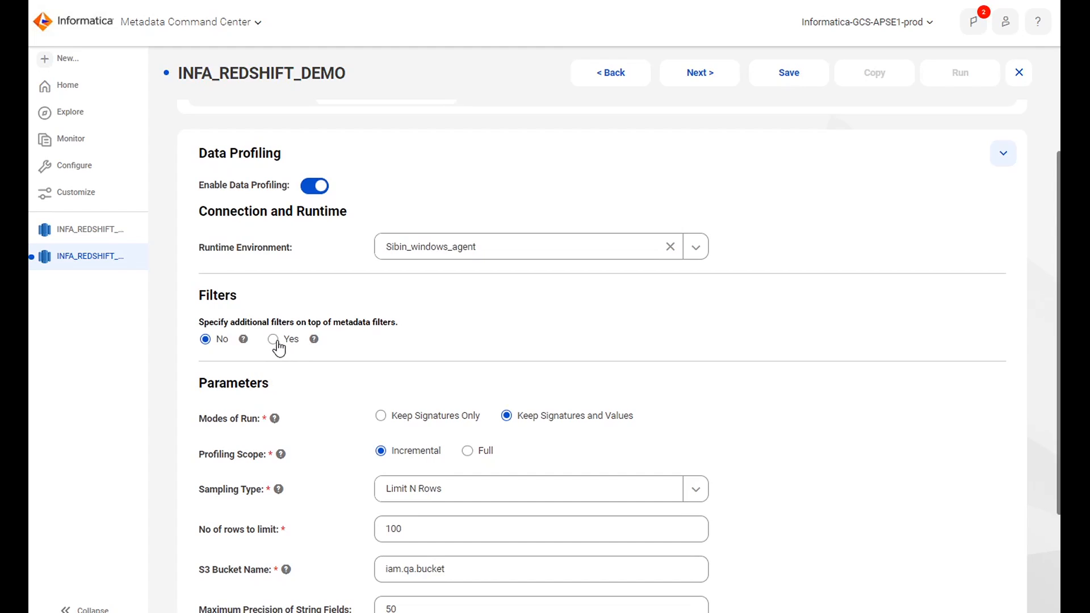
left_click(274, 340)
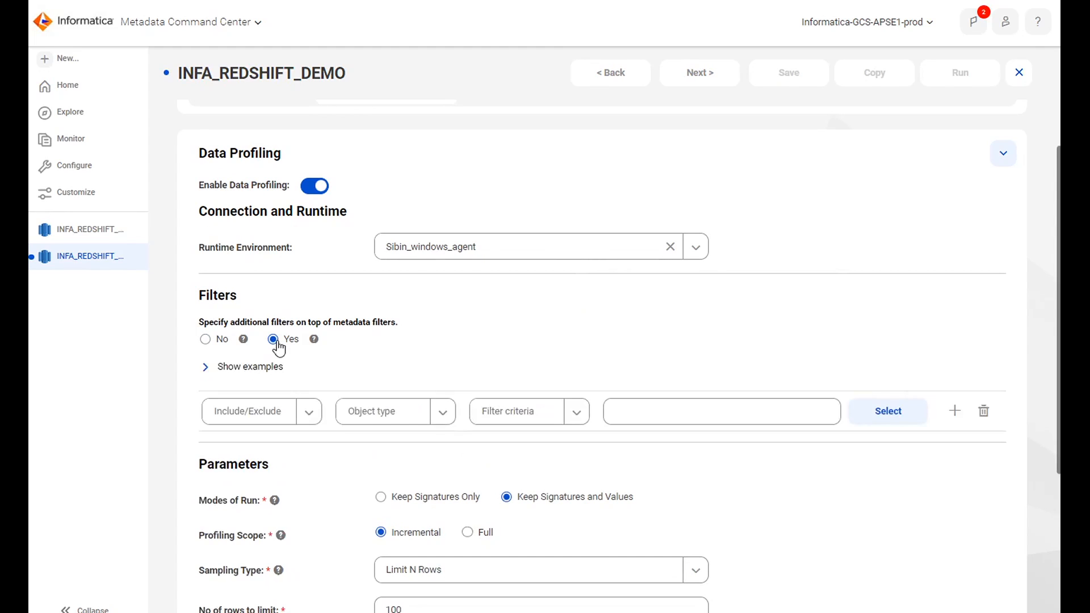
left_click(273, 409)
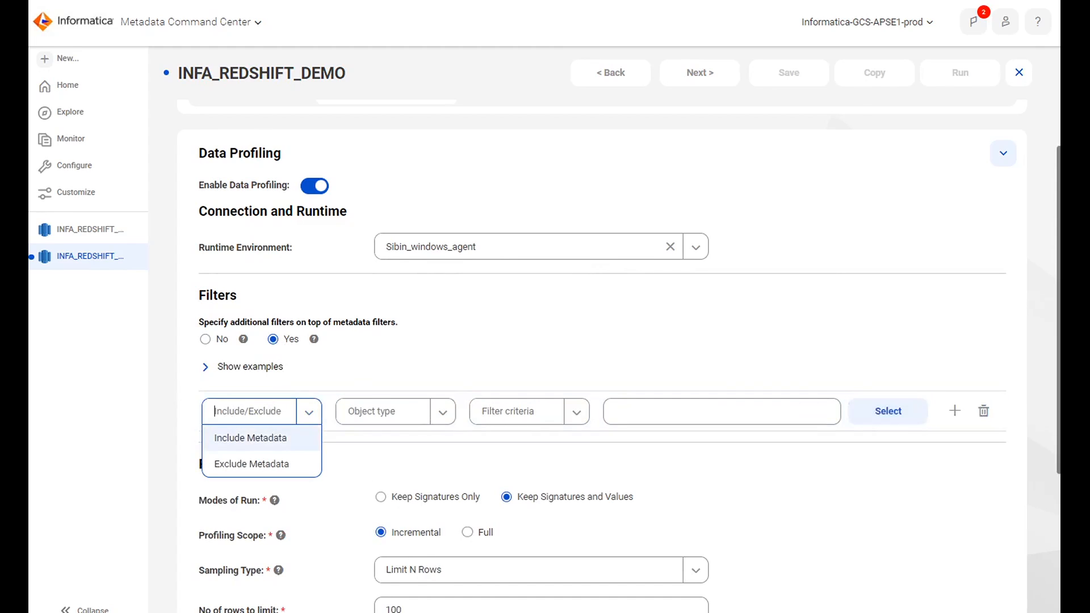
scroll(609, 502, "up", 1)
scroll(608, 502, "down", 5)
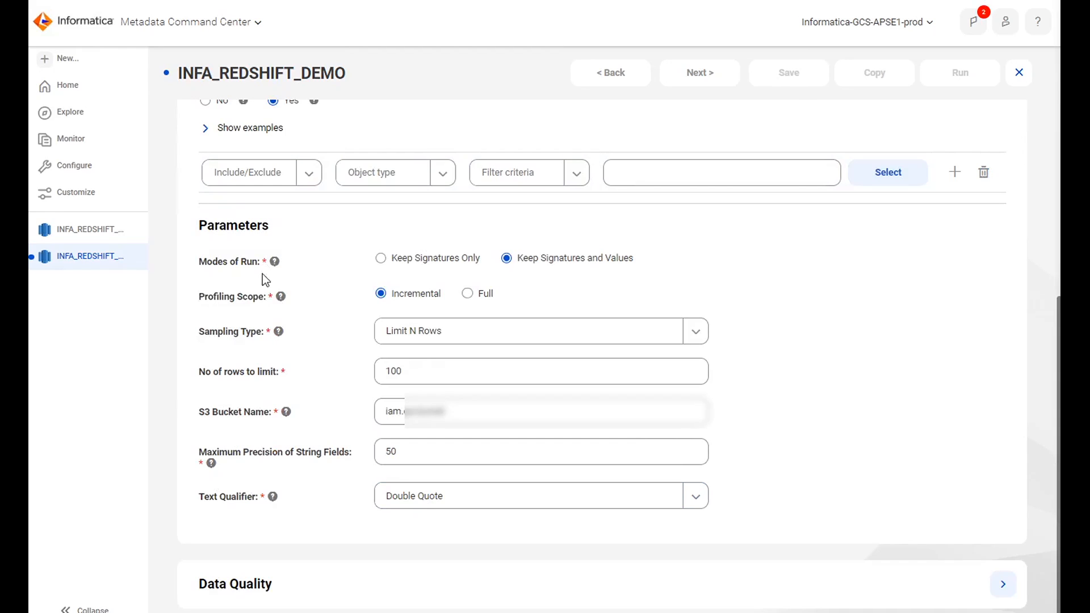
- Set profiling to Keep Signatures and Values, with the Limit N Rows sampling type and a limit of 1000 rows
left_click(381, 259)
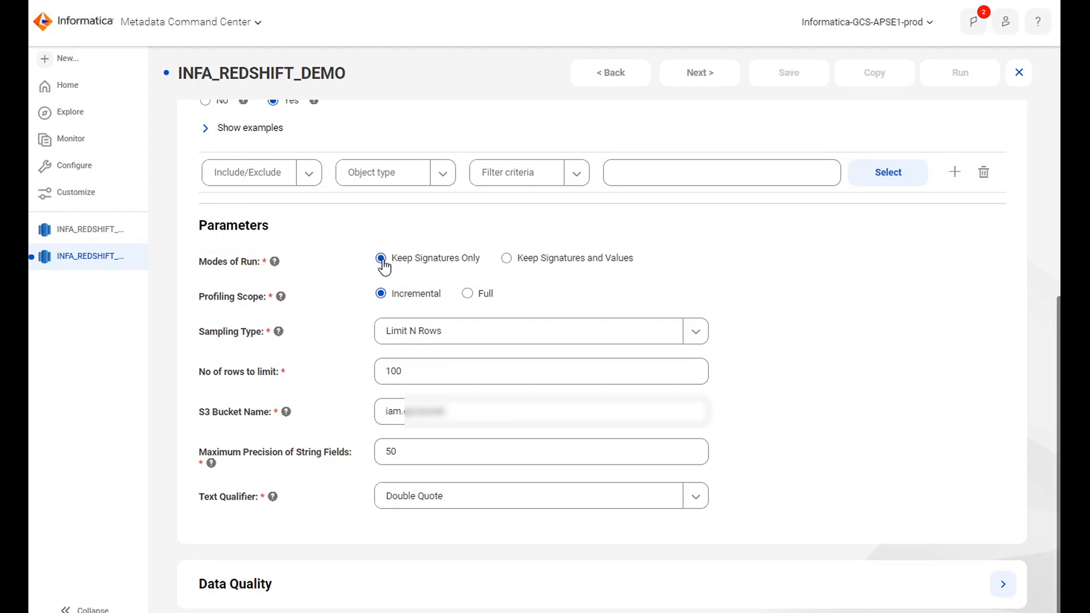
left_click(506, 259)
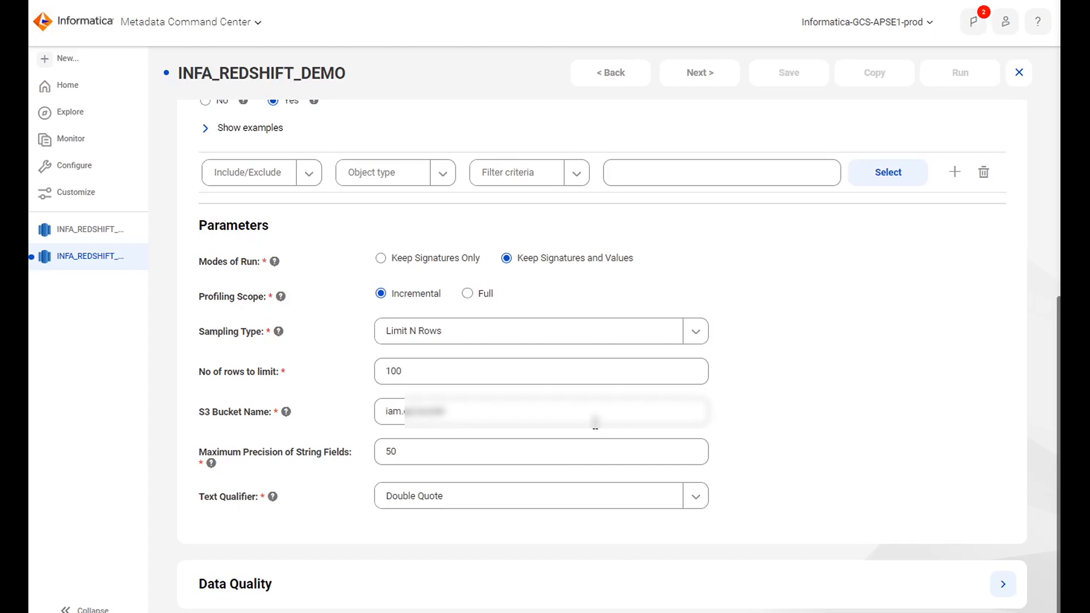
left_click(450, 334)
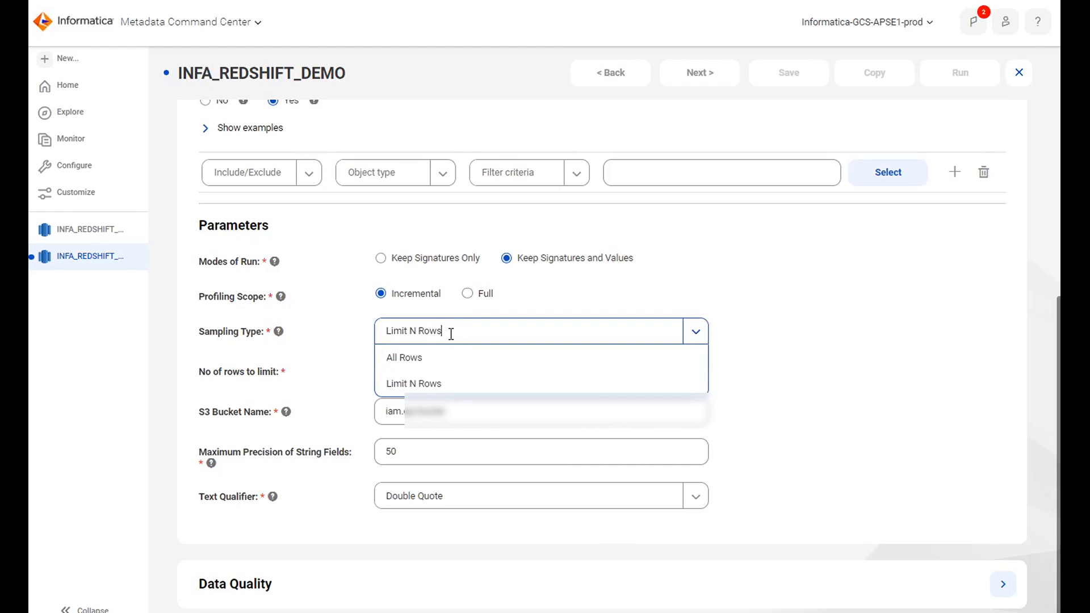
left_click(450, 384)
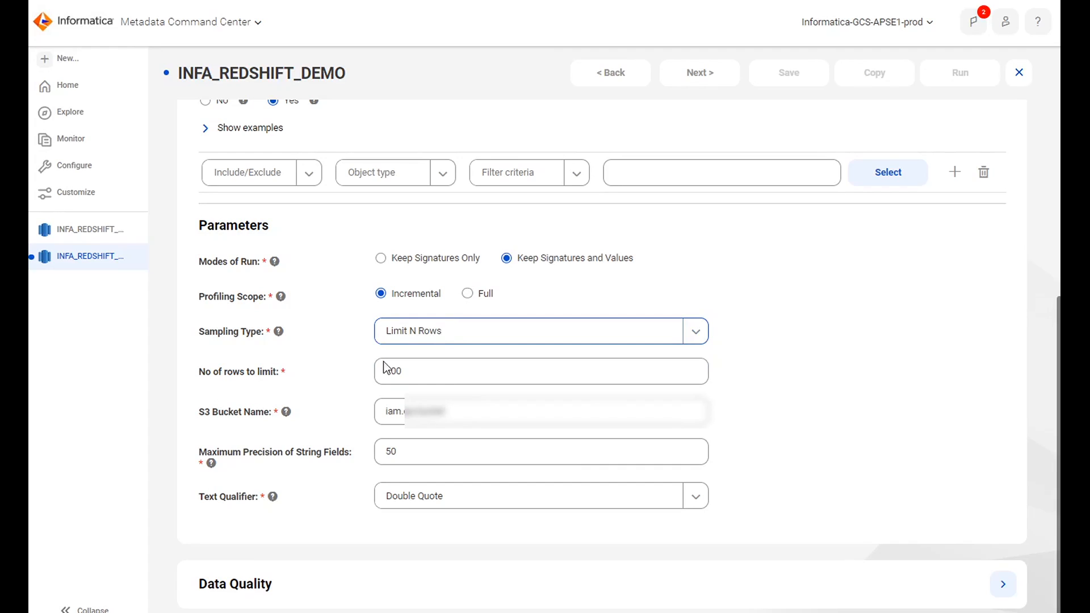
left_click(408, 375)
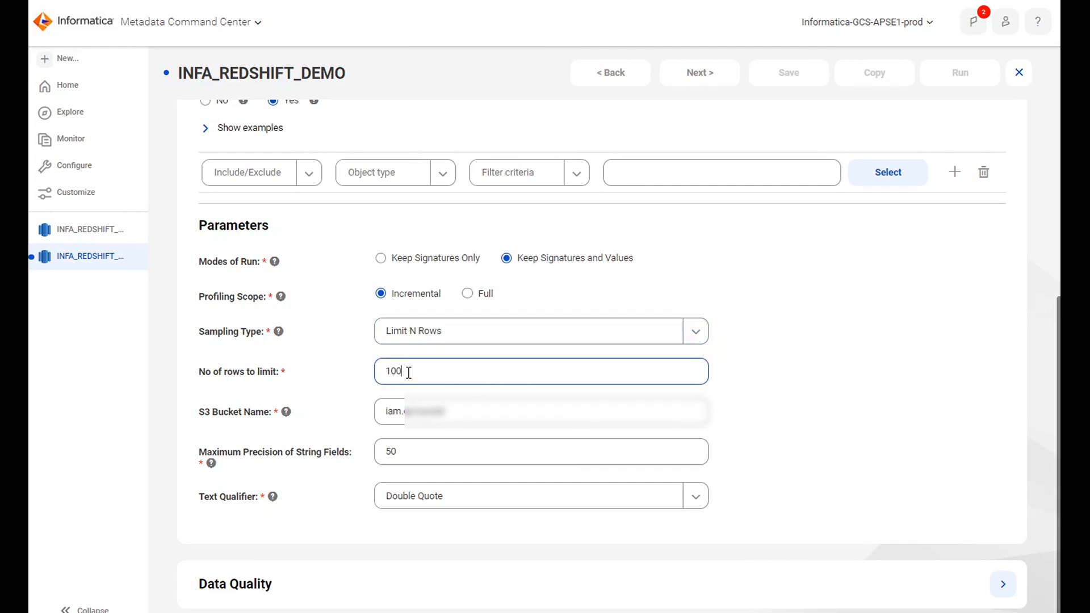
type("0")
left_click(408, 412)
left_click(438, 414)
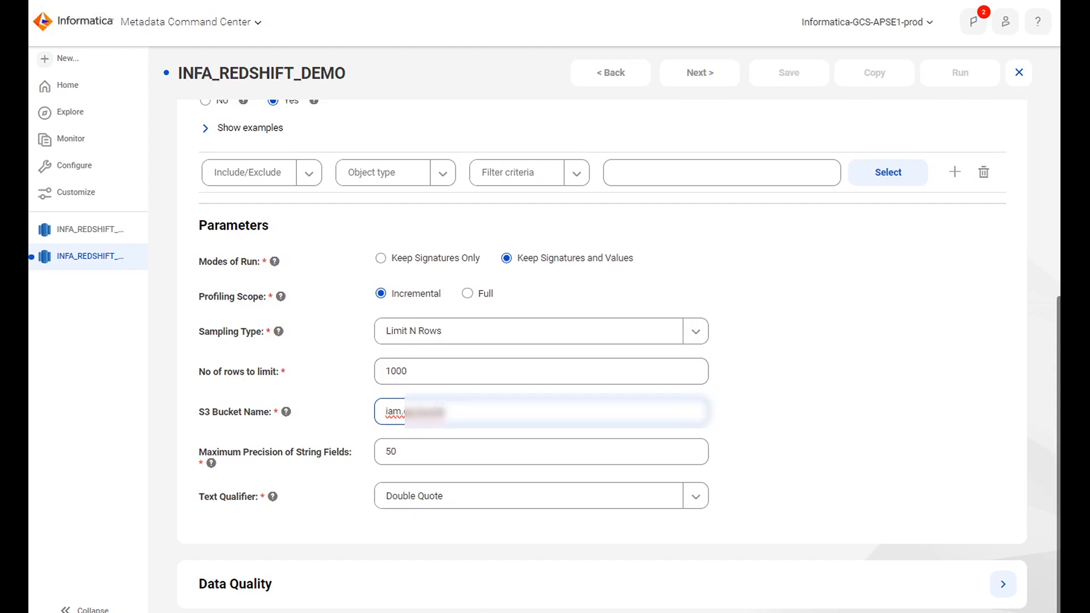
left_click(540, 611)
- Check the INFA_REDSHIFT_DEMO sync job overview, and switch to Data Governance and Catalog to view the source's database, schema and table assets
left_click(85, 228)
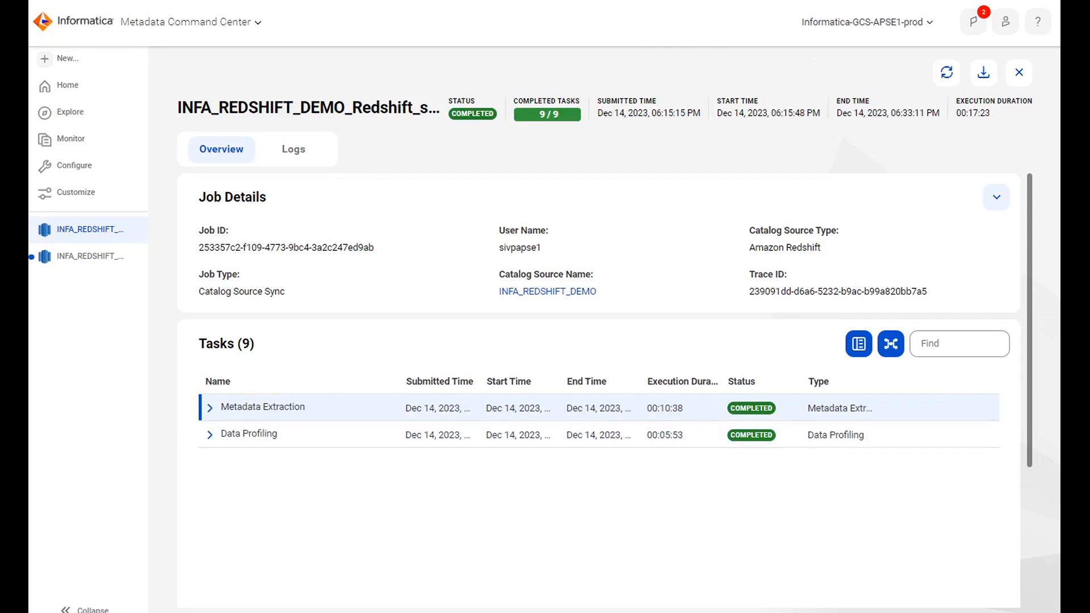
left_click(579, 1)
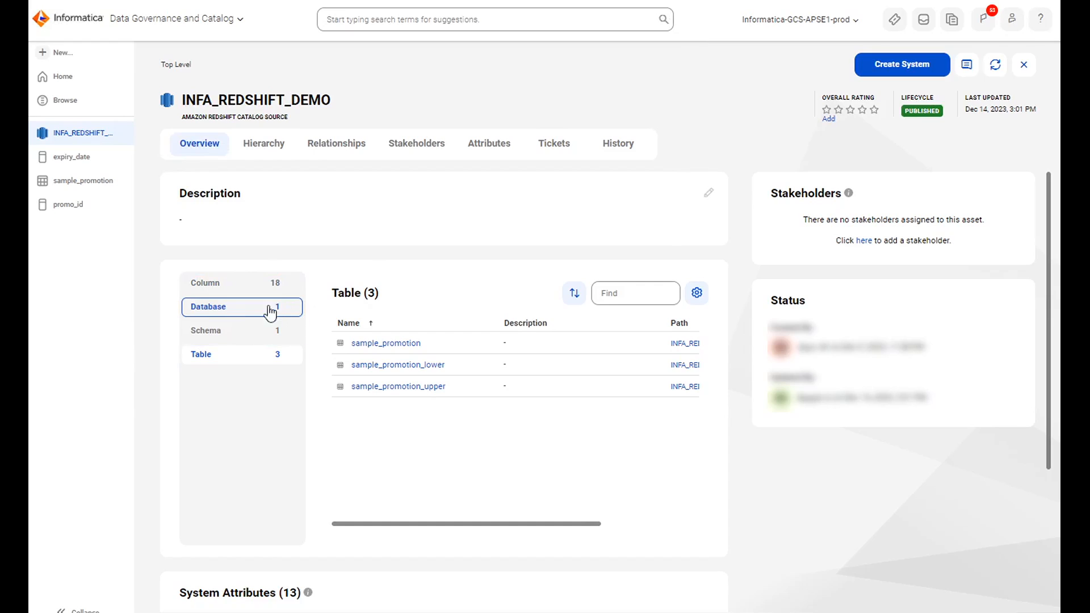
left_click(253, 316)
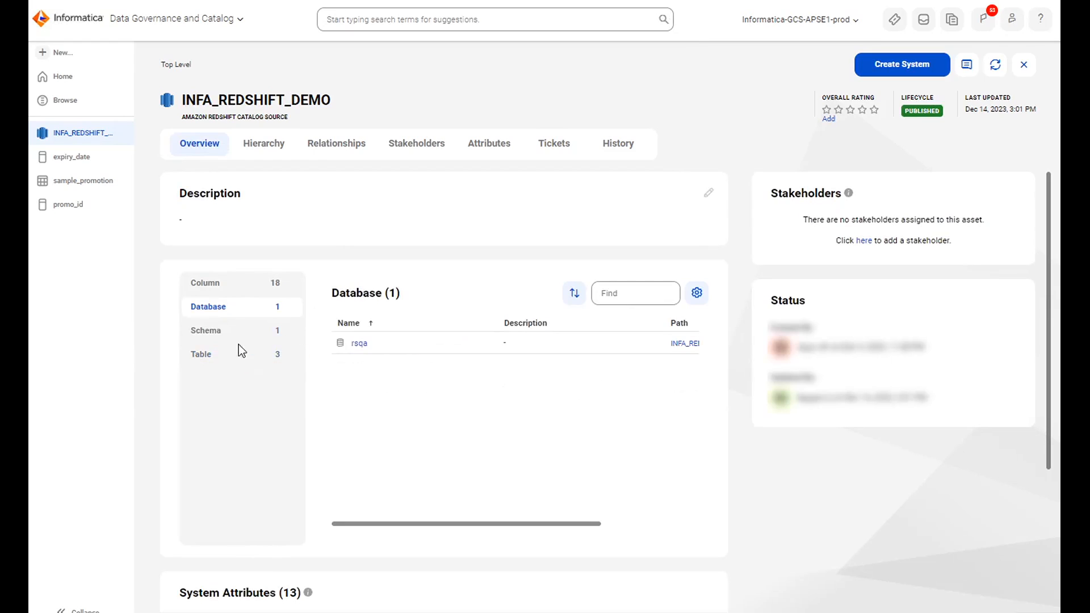
left_click(231, 335)
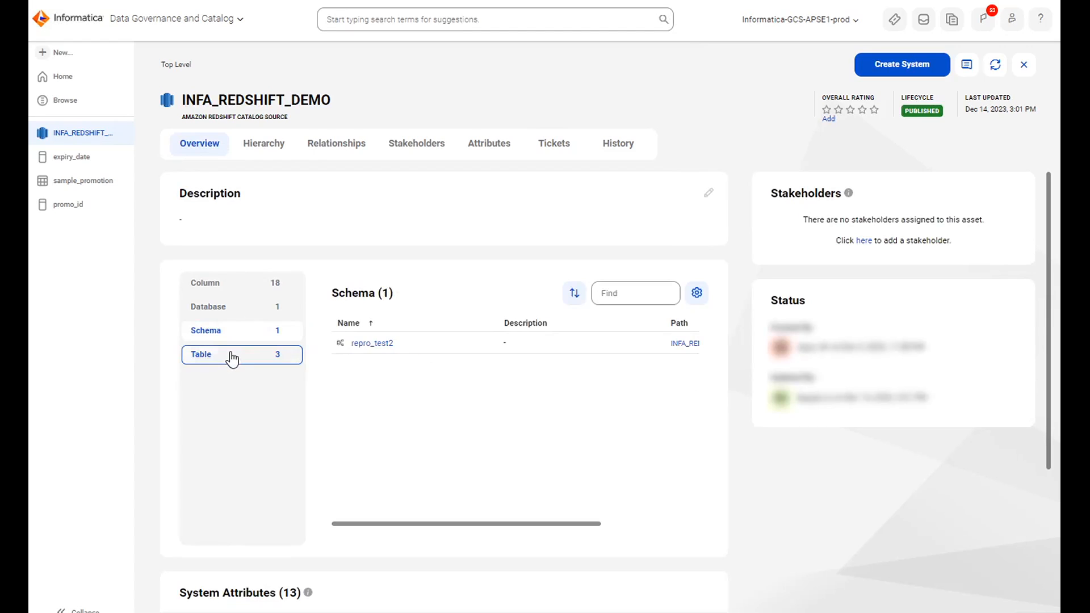
left_click(233, 355)
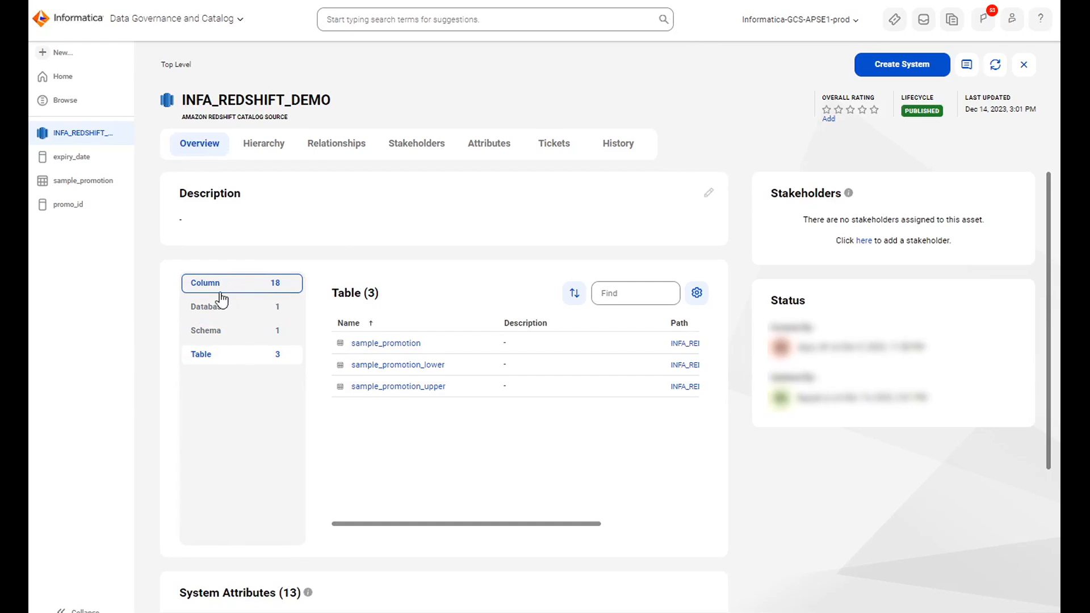
- Examine the promo_id column's profiling results, including inferred data types, pattern, value frequency and system attributes
left_click(69, 209)
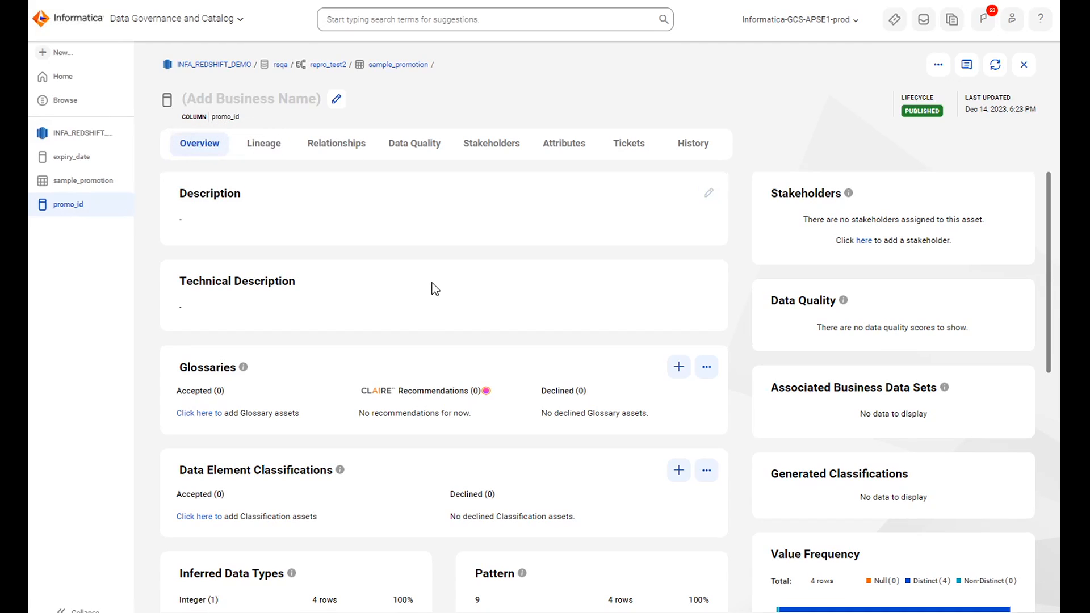
scroll(437, 285, "down", 5)
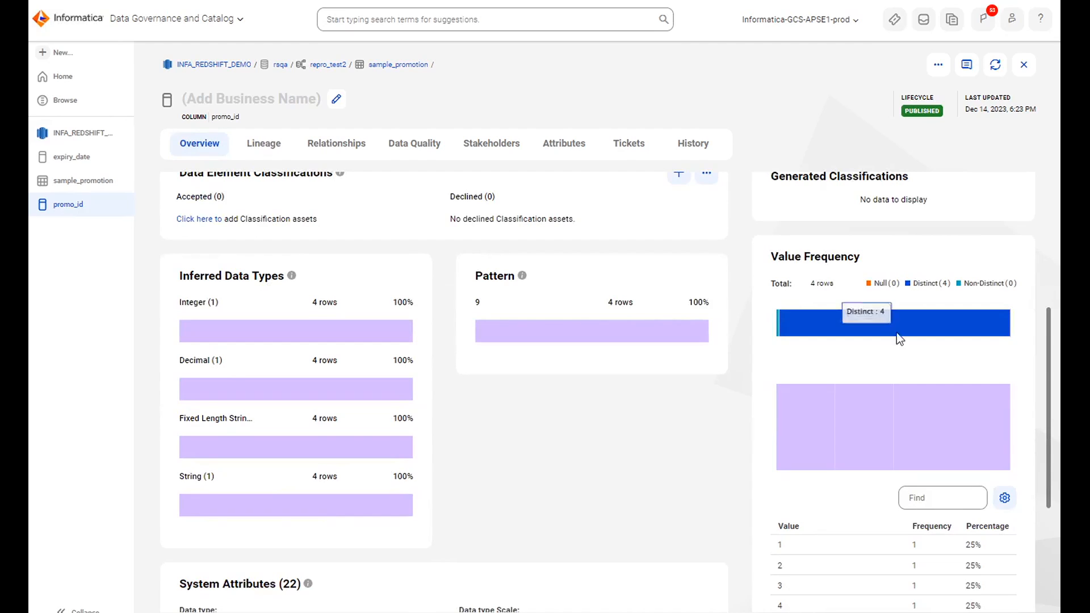
scroll(894, 410, "down", 3)
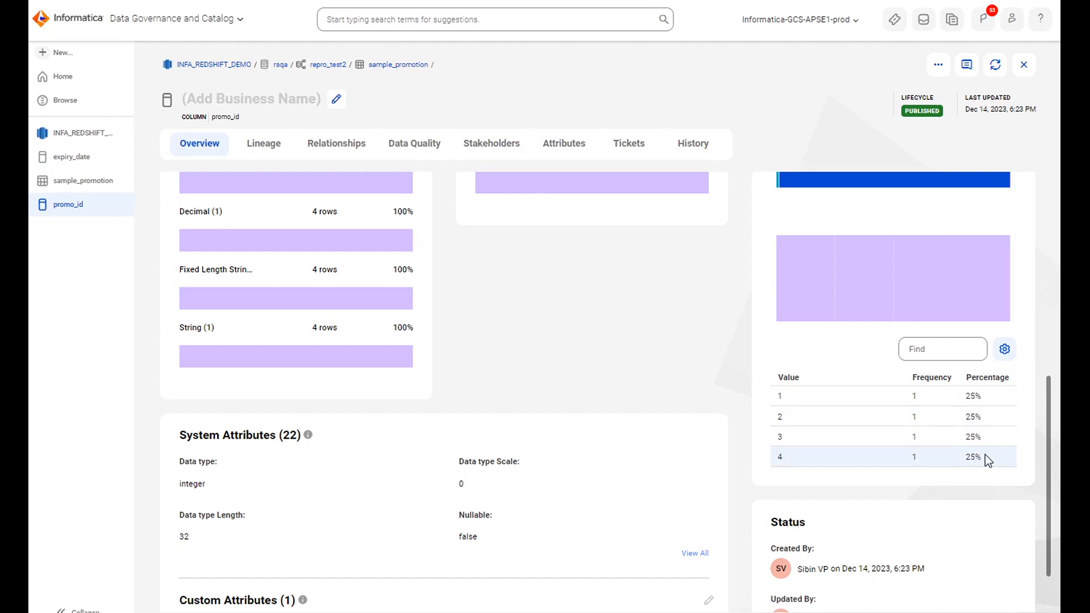
scroll(954, 465, "down", 1)
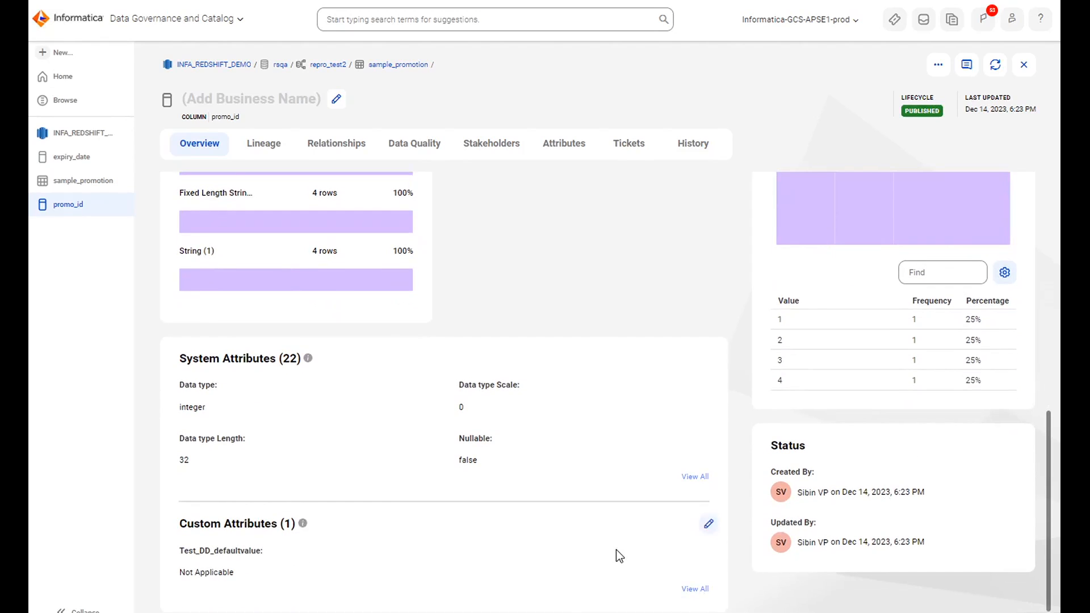
scroll(739, 408, "up", 4)
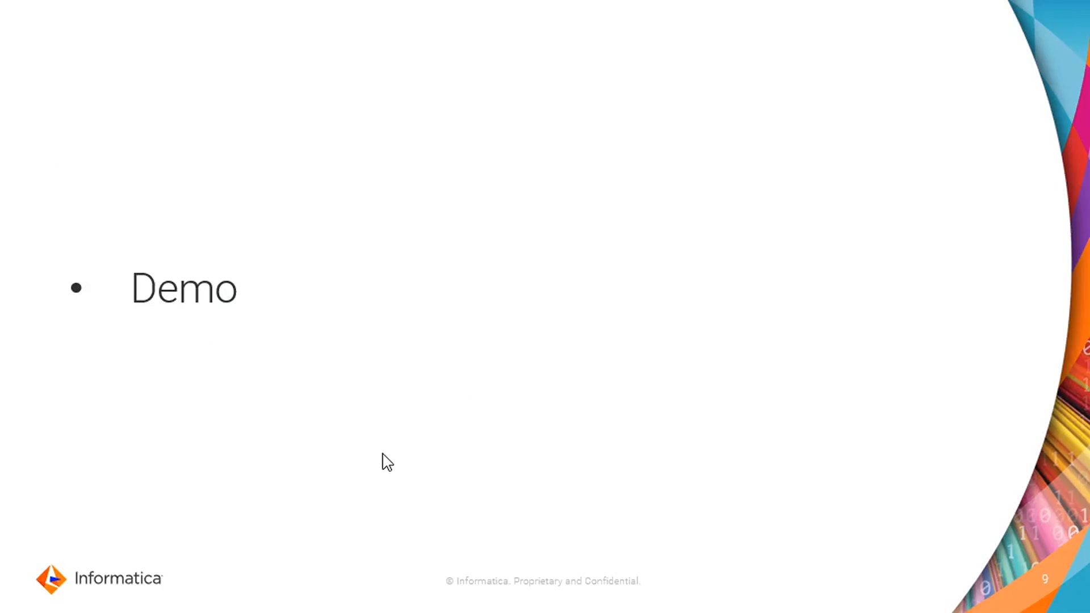
key("Right")
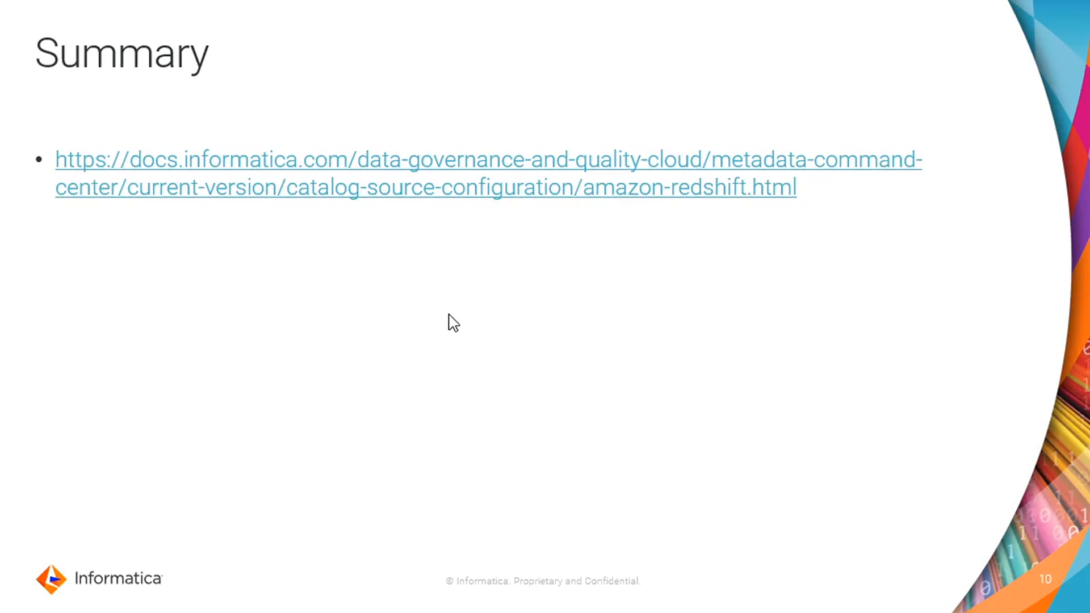
key("Right")
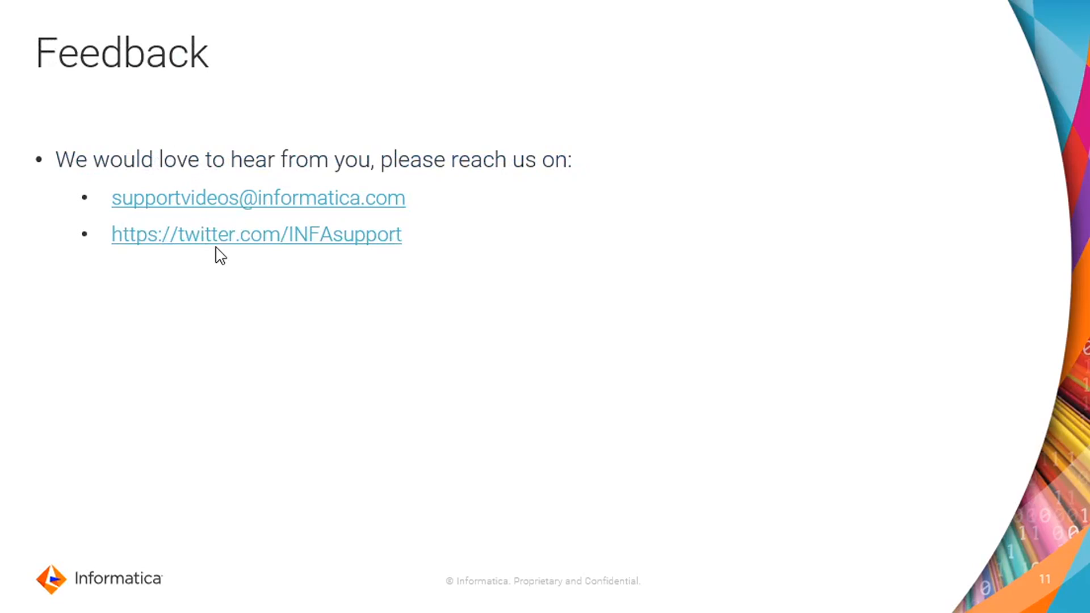
key("Right")
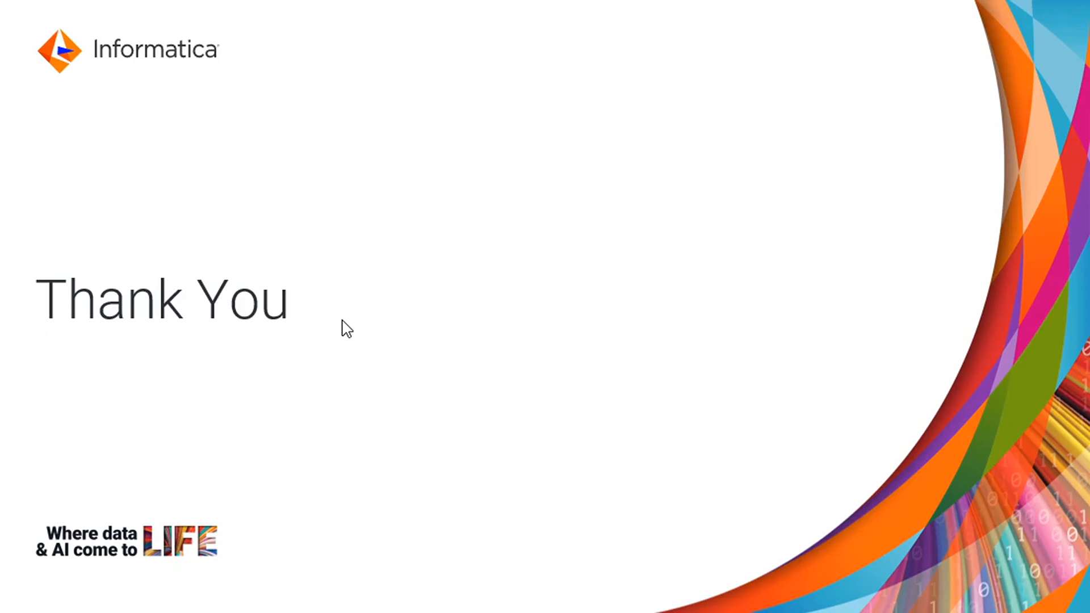